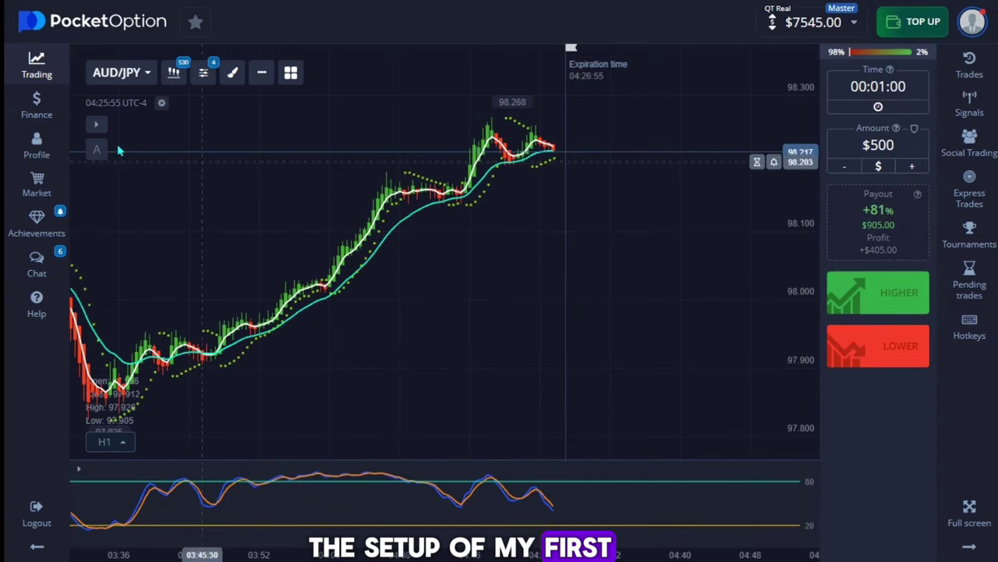
Step: Confirm the first moving average as a white 4-period EMA with a 2px line, and save it
{"action": "left_click", "coordinate": [96, 124]}
{"action": "left_click", "coordinate": [215, 122]}
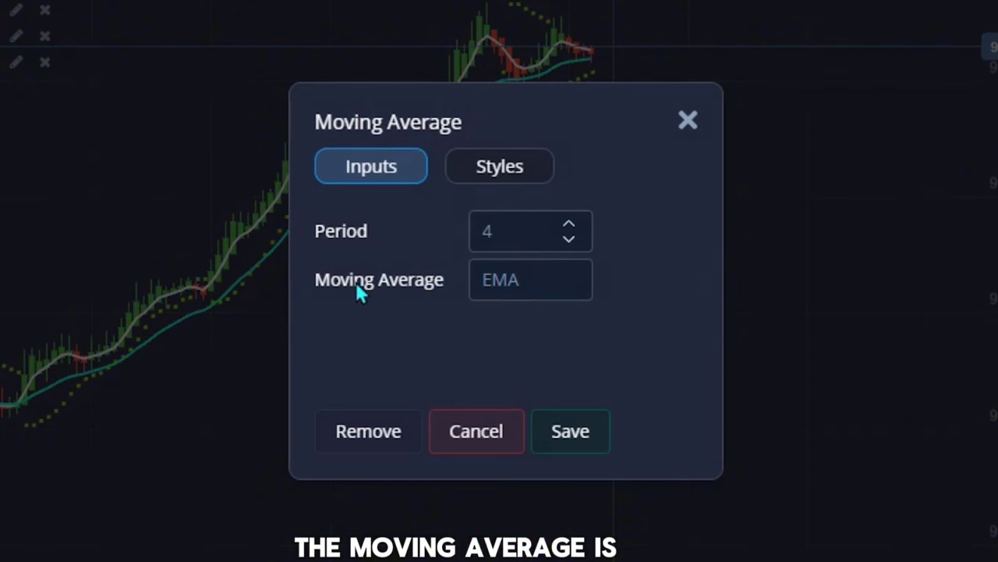
{"action": "left_click", "coordinate": [501, 180]}
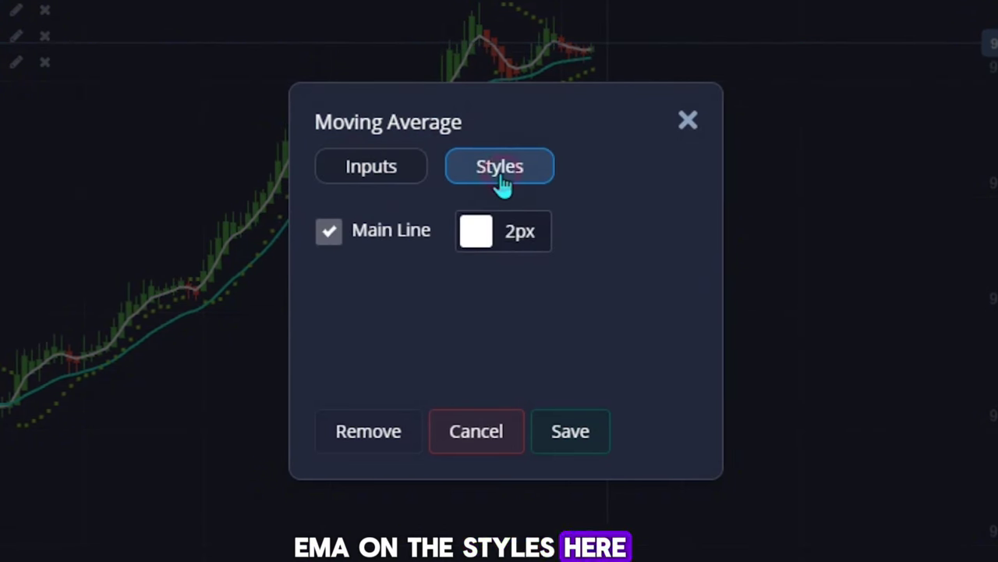
{"action": "left_click", "coordinate": [543, 239]}
{"action": "left_click", "coordinate": [611, 190]}
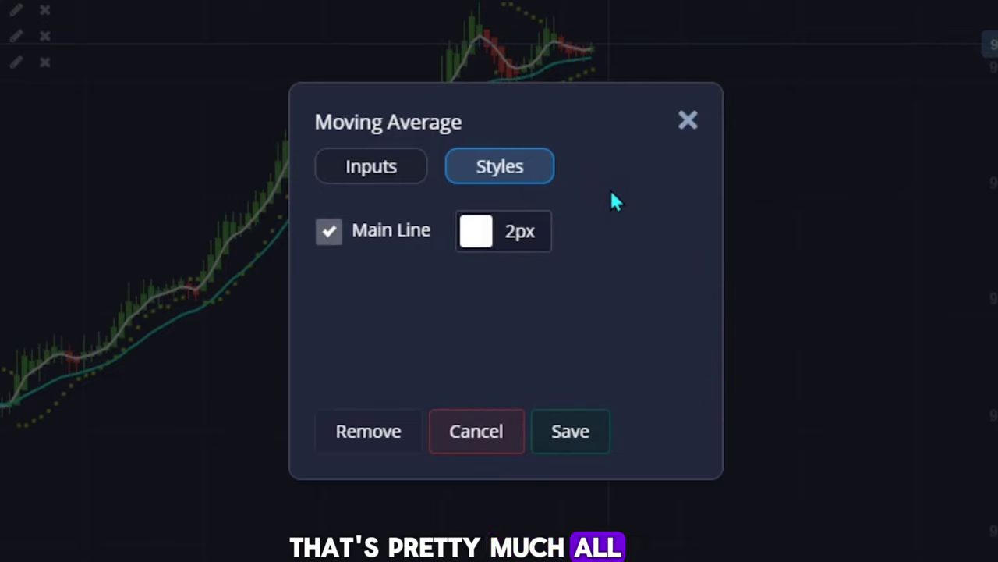
{"action": "left_click", "coordinate": [568, 434]}
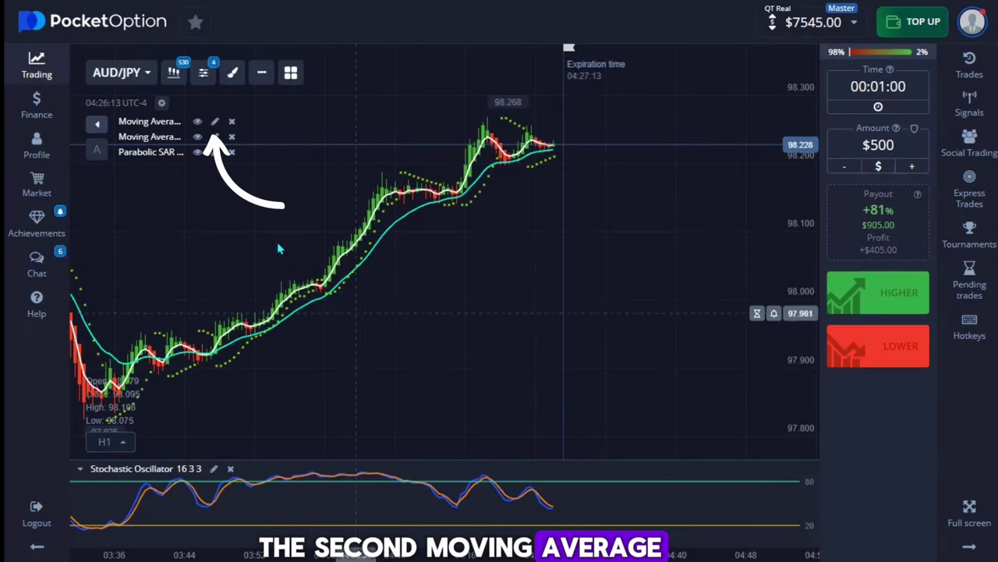
Step: Confirm the second moving average as a teal 17-period EMA with a 2px line, and save it
{"action": "left_click", "coordinate": [208, 133]}
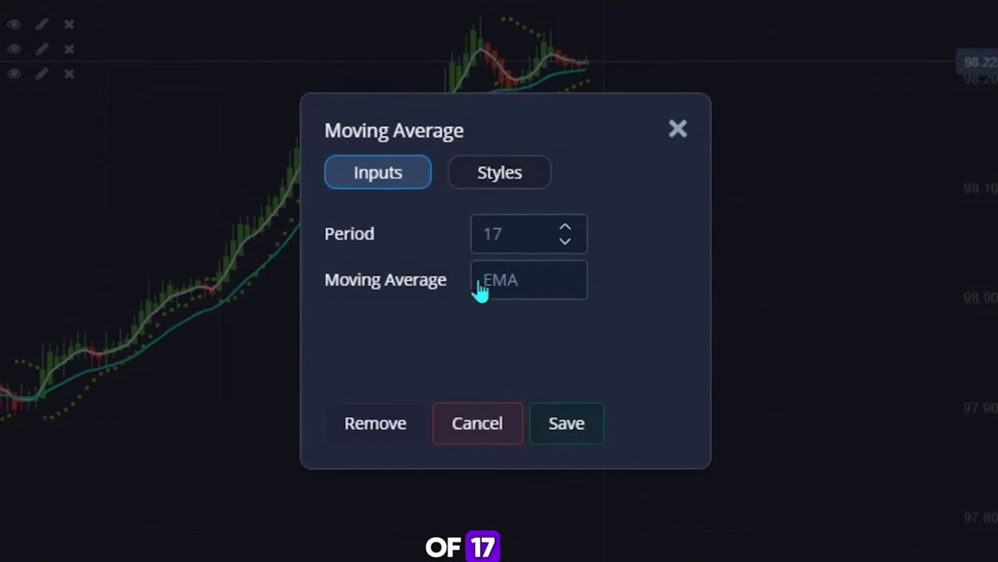
{"action": "left_click", "coordinate": [491, 292]}
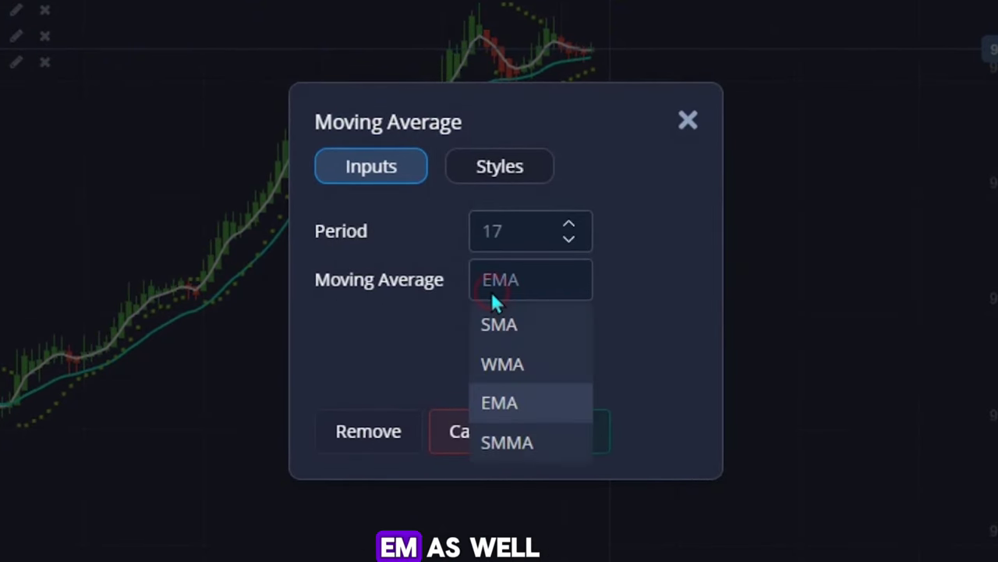
{"action": "left_click", "coordinate": [382, 223]}
{"action": "left_click", "coordinate": [509, 178]}
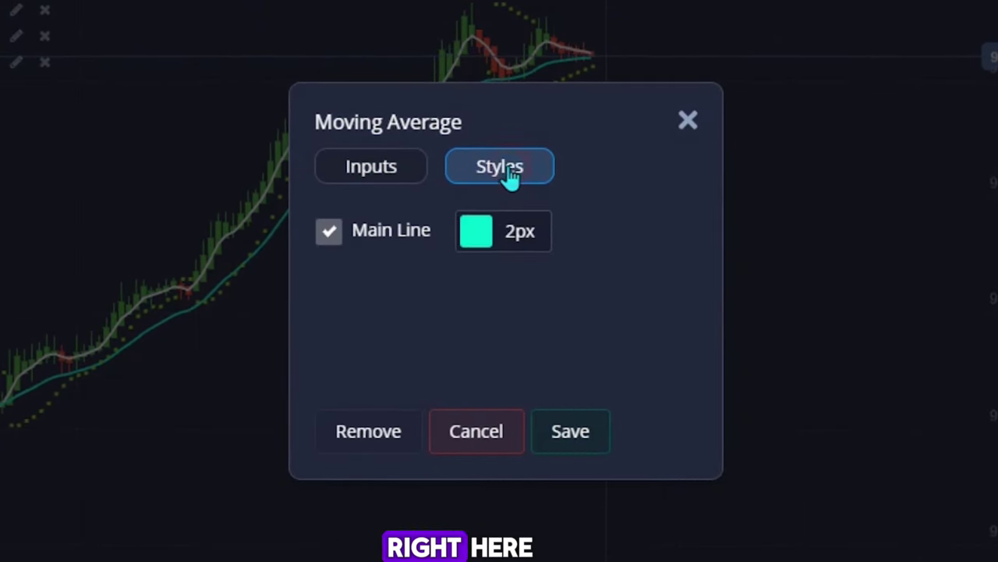
{"action": "left_click", "coordinate": [538, 243]}
{"action": "left_click", "coordinate": [614, 227]}
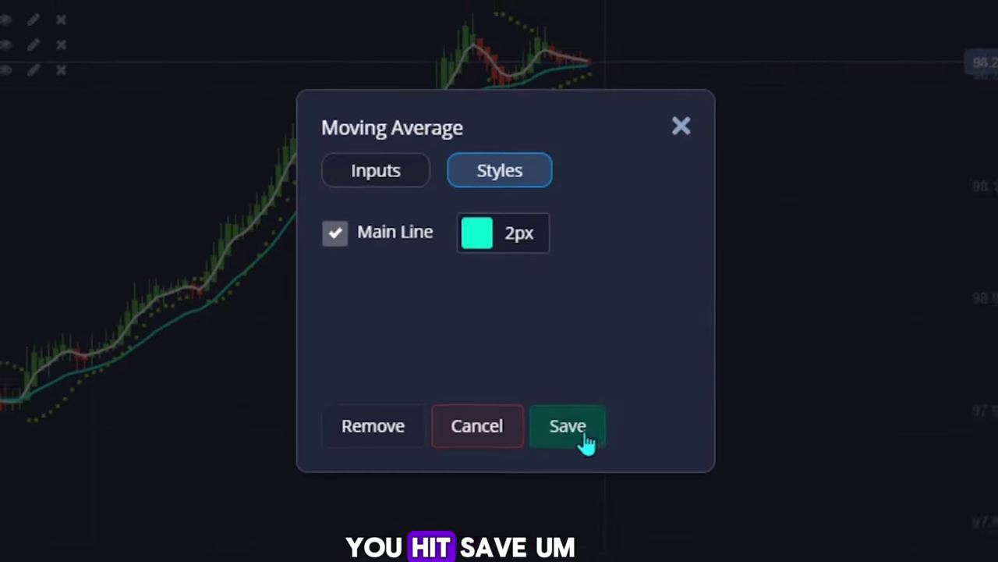
{"action": "left_click", "coordinate": [581, 436]}
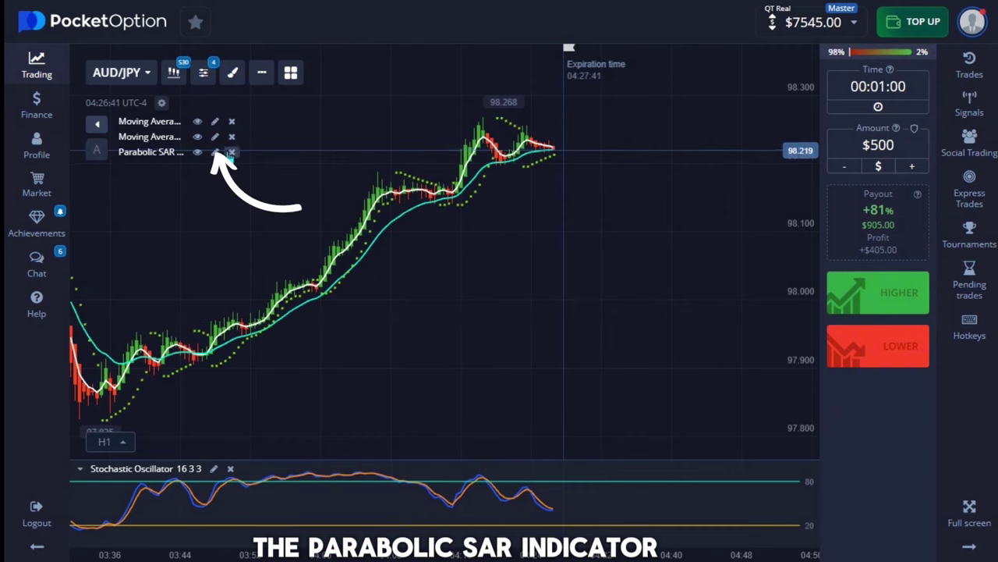
Step: Save the Parabolic SAR at acceleration 0.028, maximum 0.28, with a green 1px line
{"action": "left_click", "coordinate": [215, 151]}
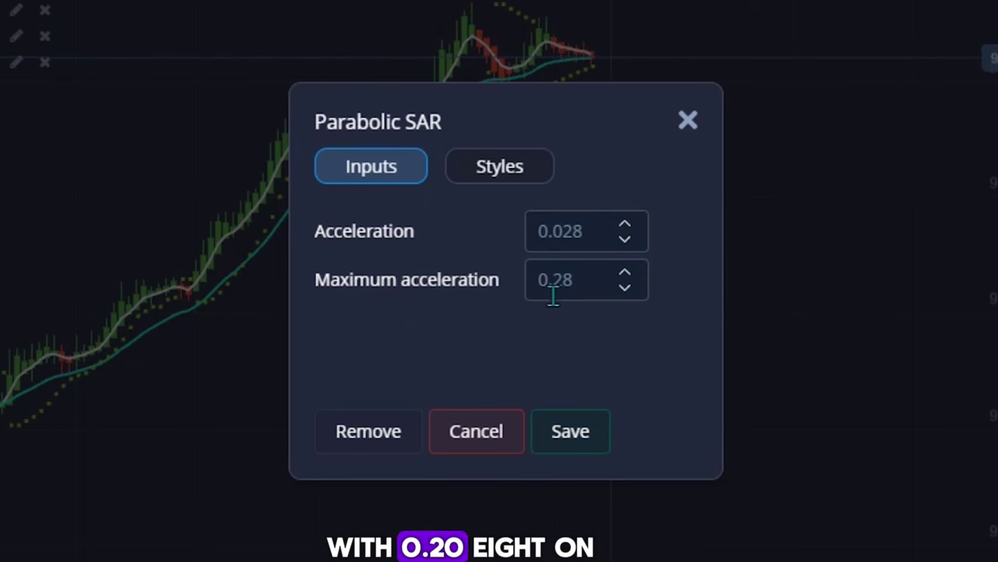
{"action": "left_click", "coordinate": [479, 174]}
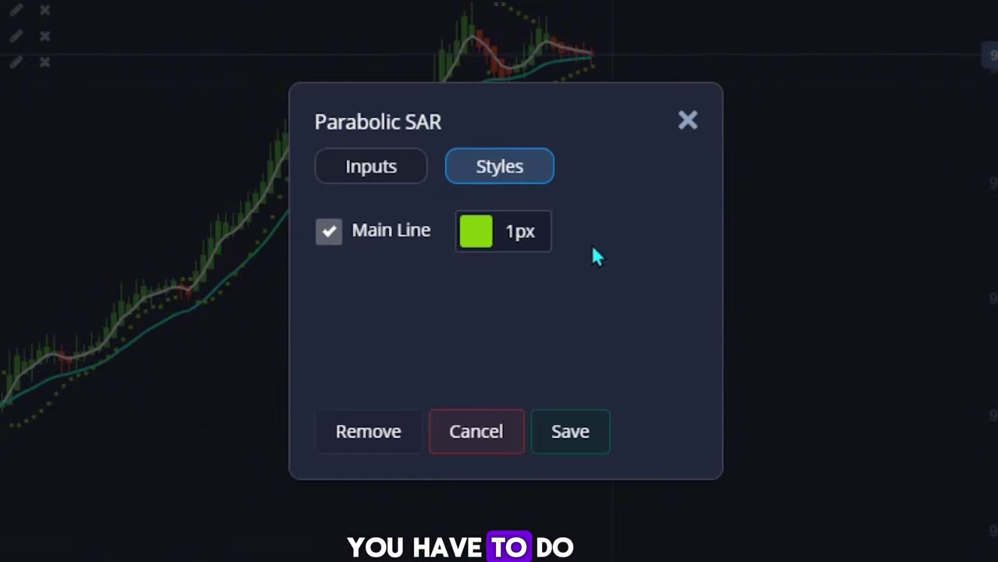
{"action": "left_click", "coordinate": [571, 435]}
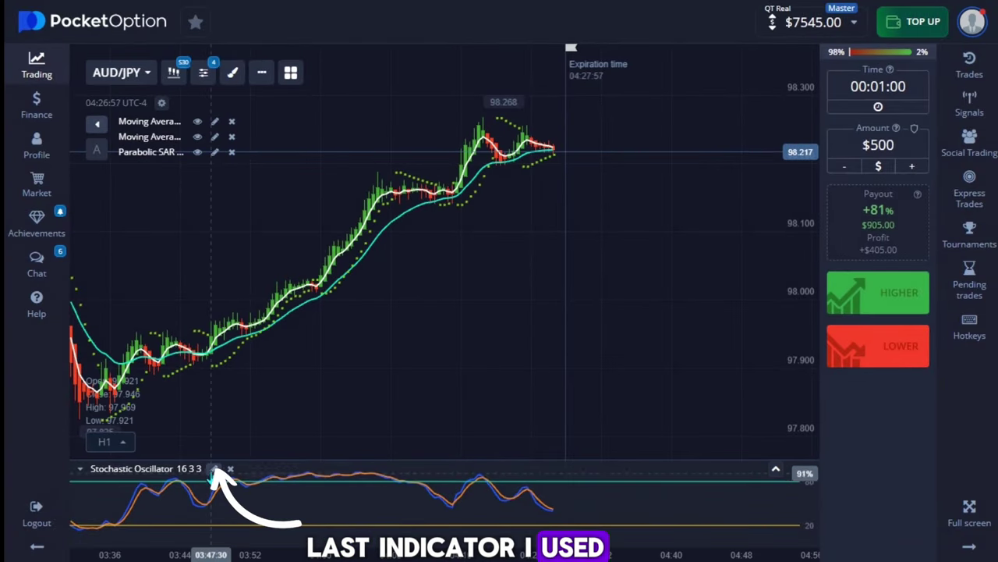
Step: Keep the Stochastic Oscillator at 16/3/3 with EMA averaging and review its line styles
{"action": "left_click", "coordinate": [213, 468]}
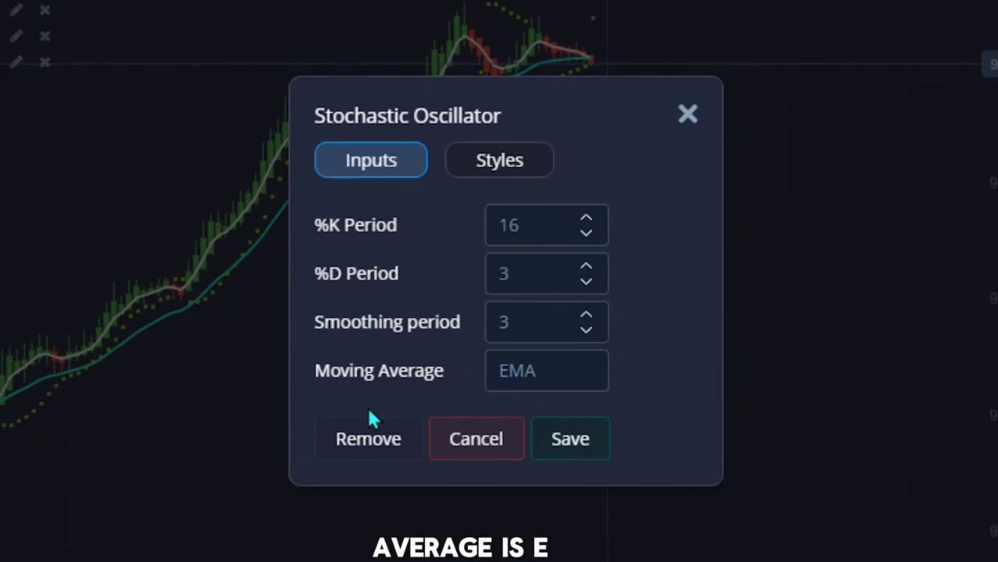
{"action": "left_click", "coordinate": [507, 387]}
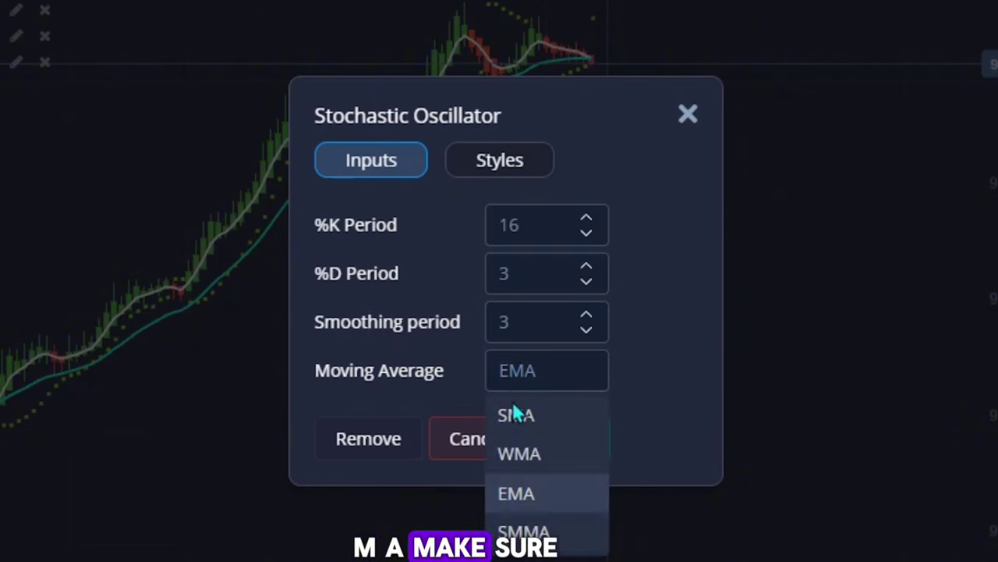
{"action": "left_click", "coordinate": [516, 490]}
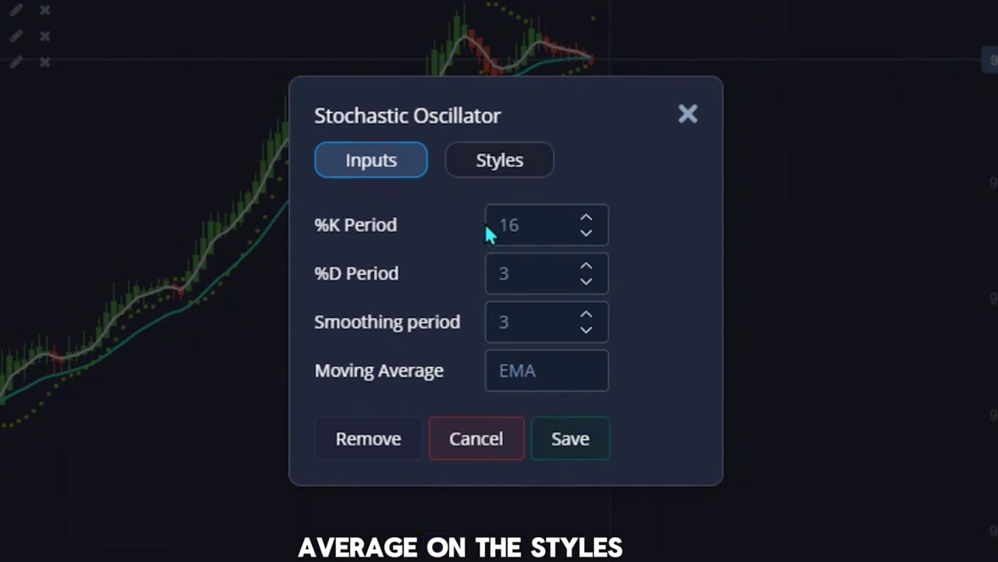
{"action": "left_click", "coordinate": [510, 163]}
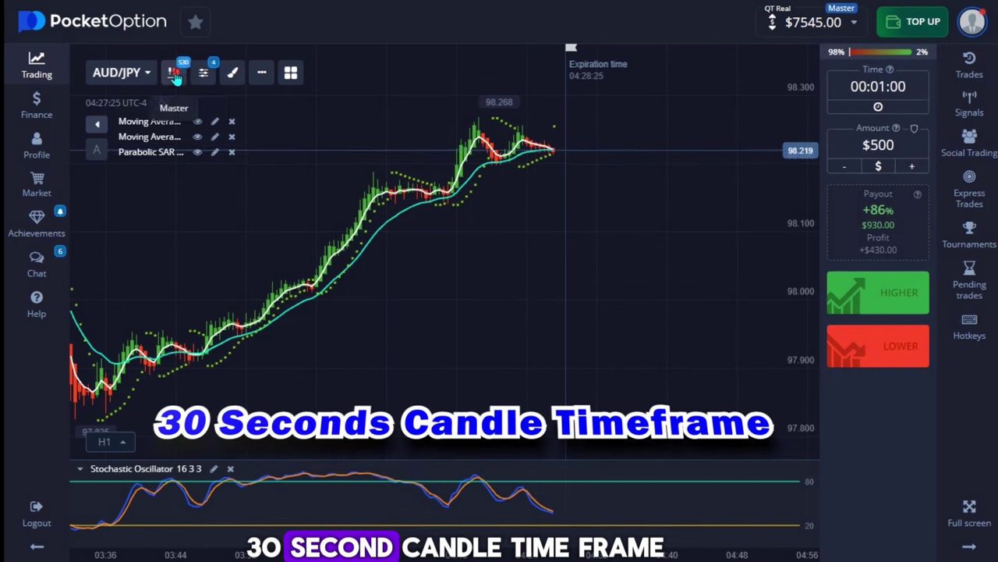
Step: Star EUR/CAD as a favourite pair and switch the chart to EUR/USD
{"action": "left_click", "coordinate": [173, 72]}
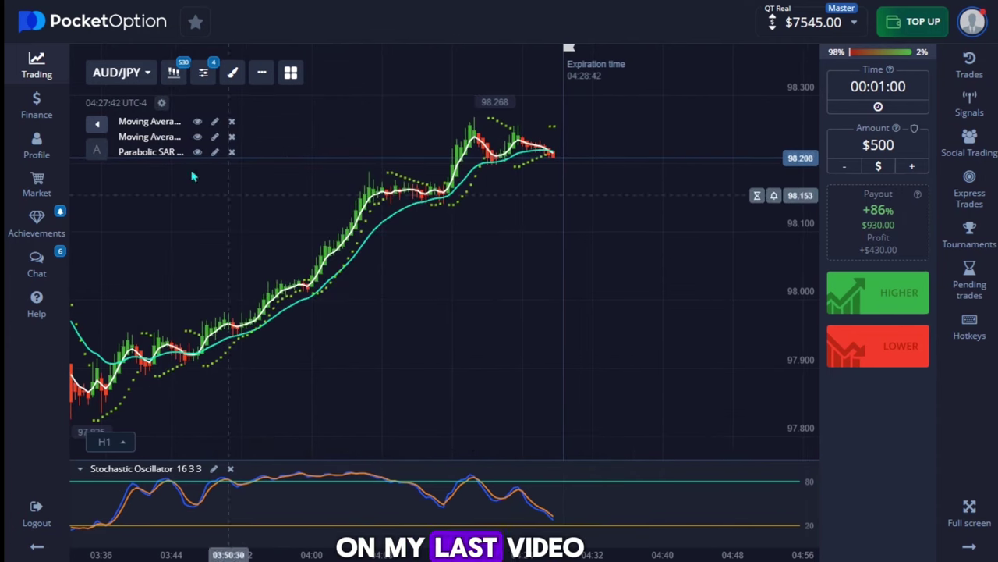
{"action": "left_click", "coordinate": [120, 75]}
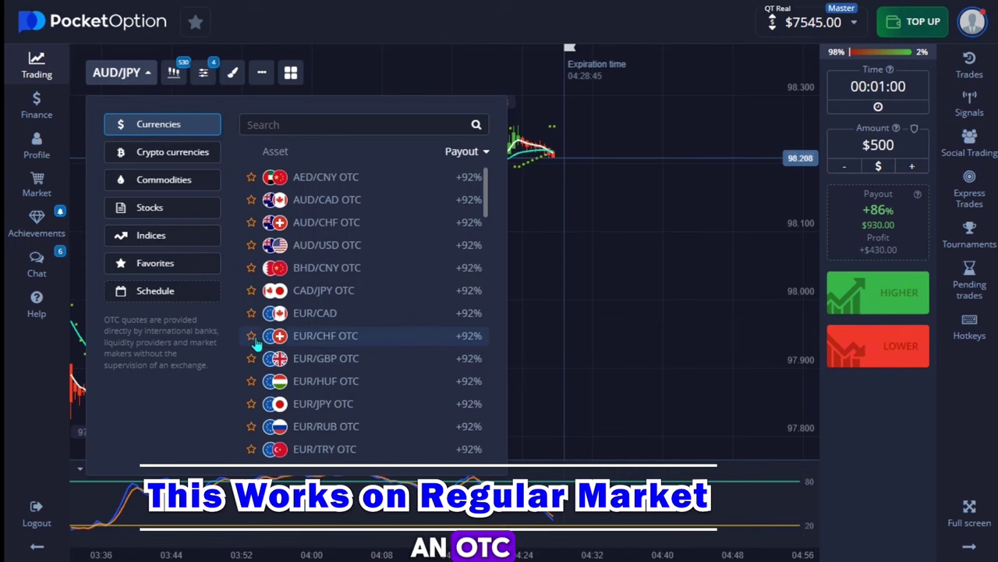
{"action": "left_click", "coordinate": [250, 312]}
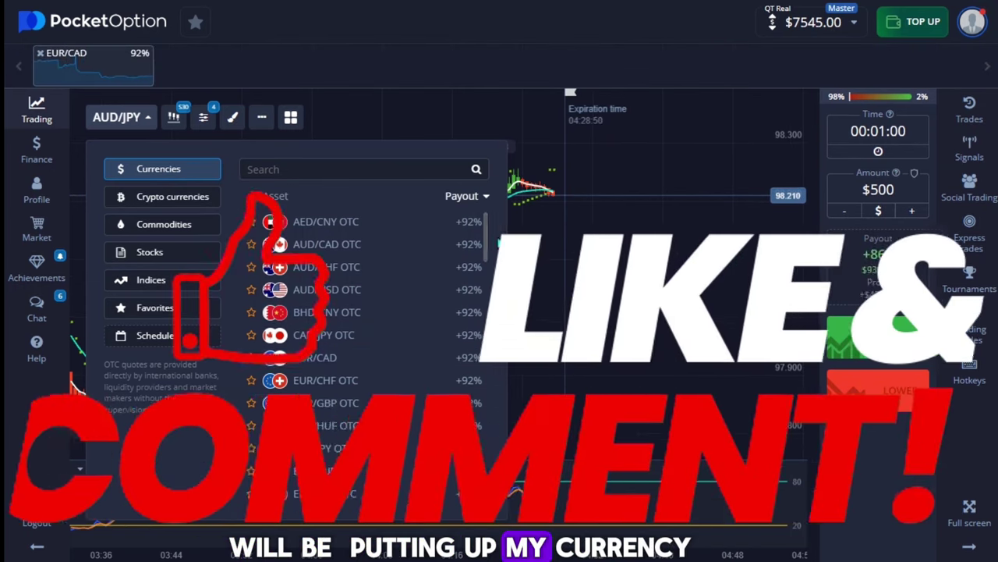
{"action": "scroll", "coordinate": [363, 312], "scroll_direction": "down", "scroll_amount": 3}
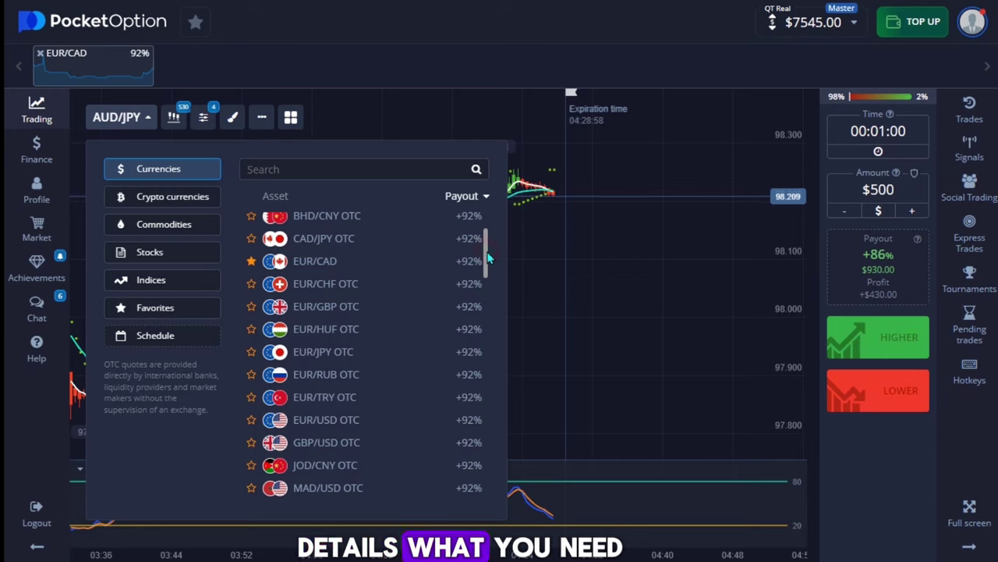
{"action": "left_click_drag", "start_coordinate": [487, 258], "coordinate": [490, 263]}
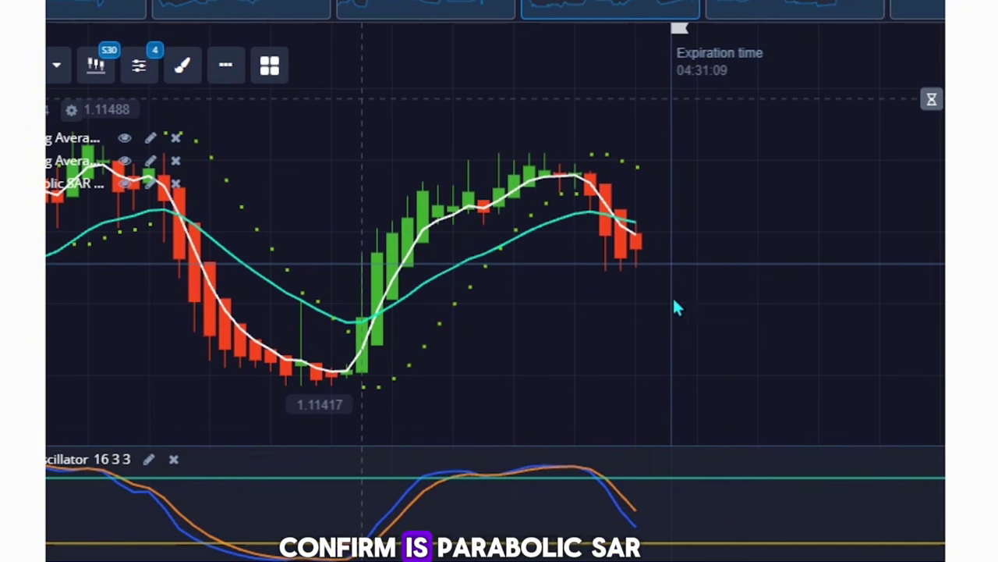
Step: Circle the SAR dots and moving-average cross, then sketch a downward arrow and a line
{"action": "mouse_move", "coordinate": [609, 123]}
{"action": "left_mouse_down"}
{"action": "mouse_move", "coordinate": [567, 140]}
{"action": "mouse_move", "coordinate": [646, 184]}
{"action": "left_mouse_up"}
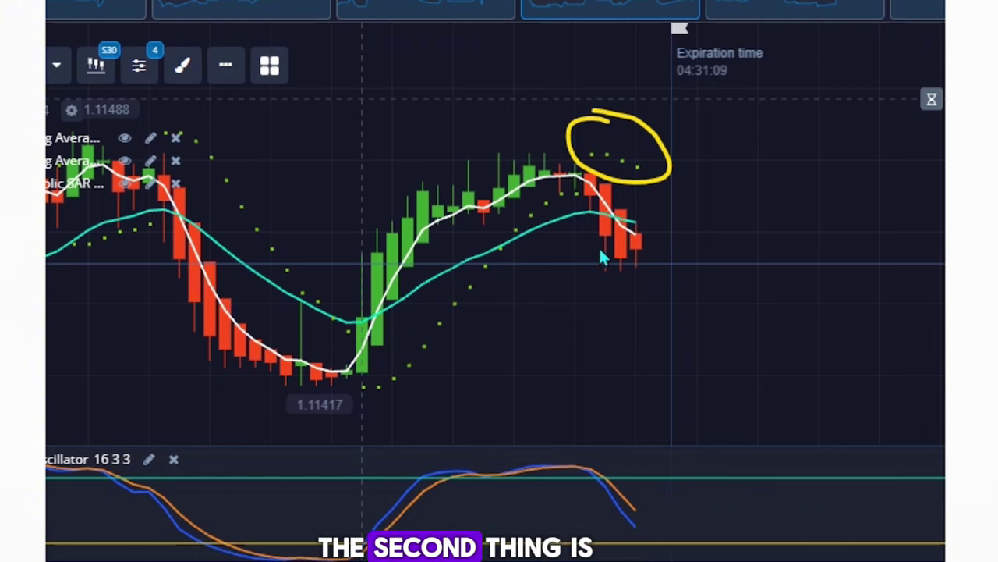
{"action": "mouse_move", "coordinate": [608, 221]}
{"action": "left_mouse_down"}
{"action": "mouse_move", "coordinate": [623, 225]}
{"action": "mouse_move", "coordinate": [627, 204]}
{"action": "left_mouse_up"}
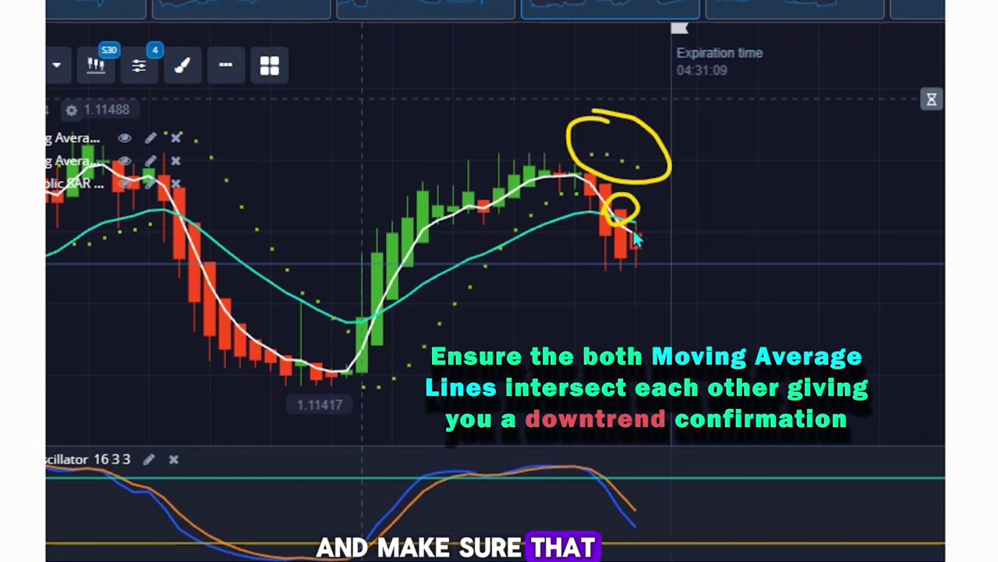
{"action": "mouse_move", "coordinate": [641, 221]}
{"action": "left_mouse_down"}
{"action": "mouse_move", "coordinate": [669, 277]}
{"action": "mouse_move", "coordinate": [711, 228]}
{"action": "left_mouse_up"}
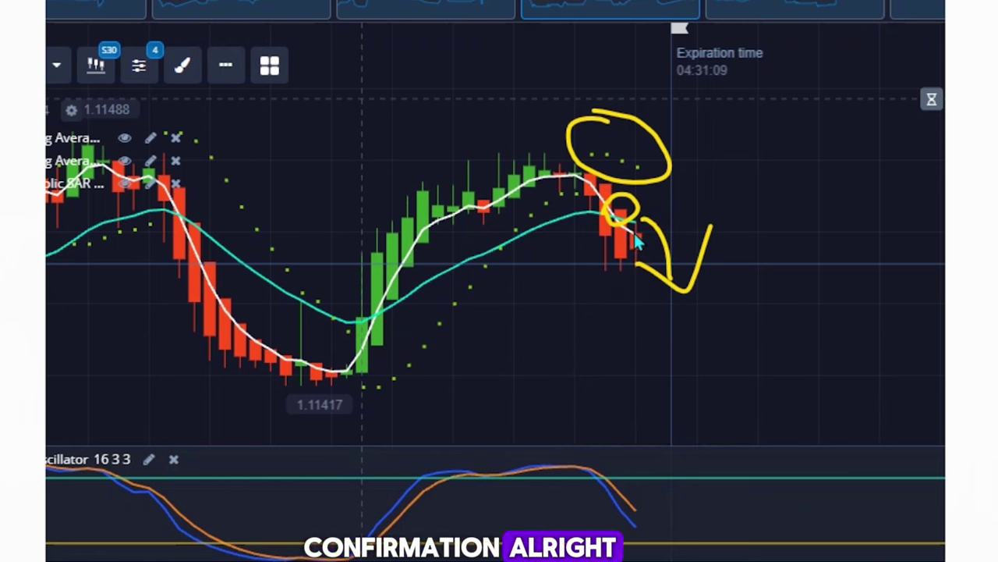
{"action": "left_click_drag", "start_coordinate": [578, 243], "coordinate": [649, 241]}
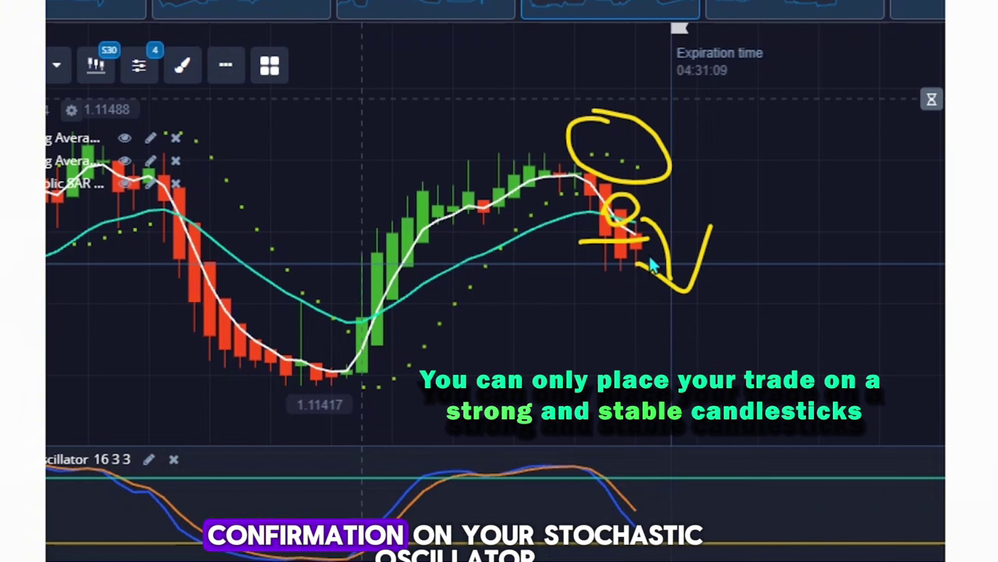
Step: Circle the Stochastic crossover and draw a downward arrow in the oscillator pane
{"action": "left_click", "coordinate": [625, 461]}
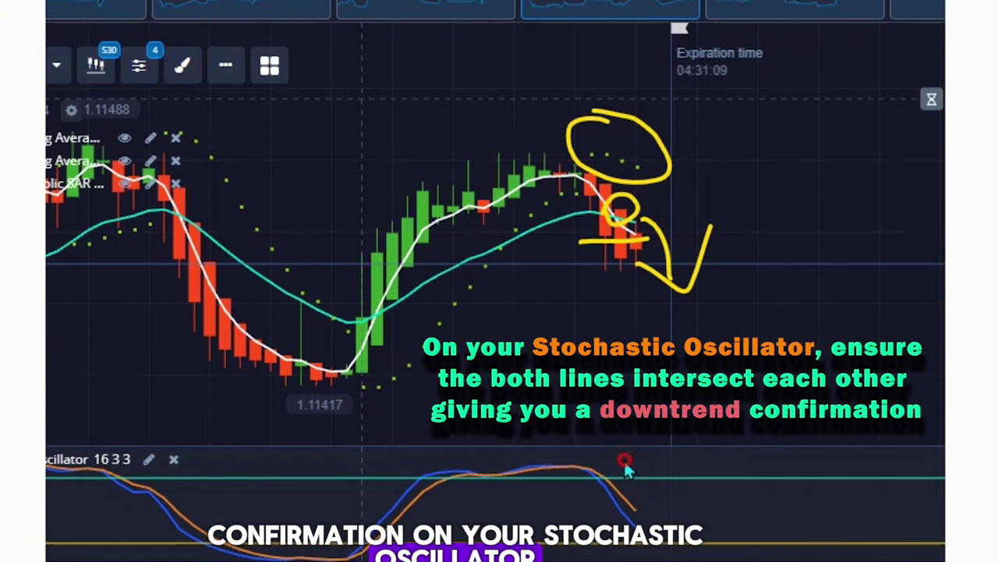
{"action": "mouse_move", "coordinate": [594, 485]}
{"action": "left_mouse_down"}
{"action": "mouse_move", "coordinate": [607, 474]}
{"action": "mouse_move", "coordinate": [600, 460]}
{"action": "left_mouse_up"}
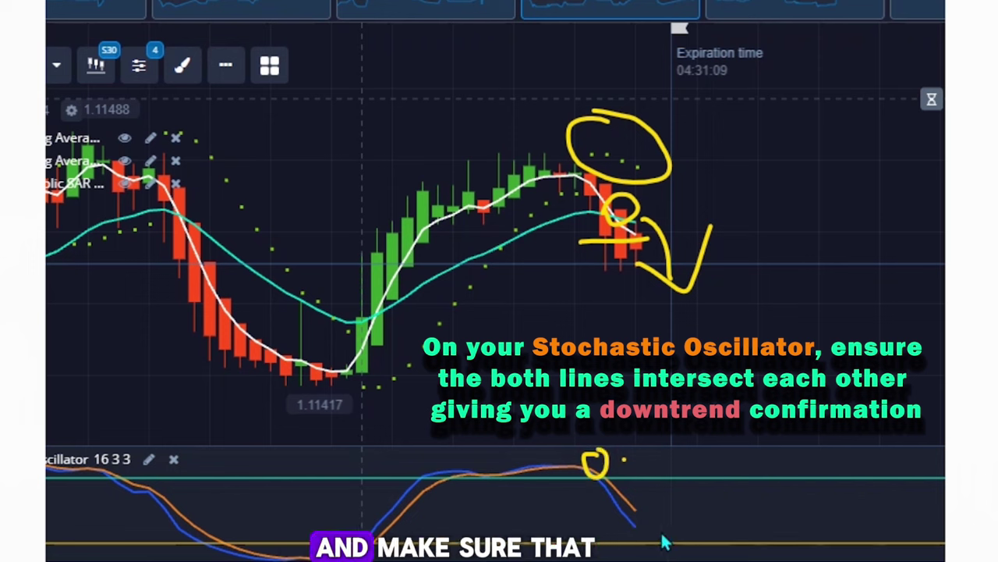
{"action": "left_click", "coordinate": [608, 472]}
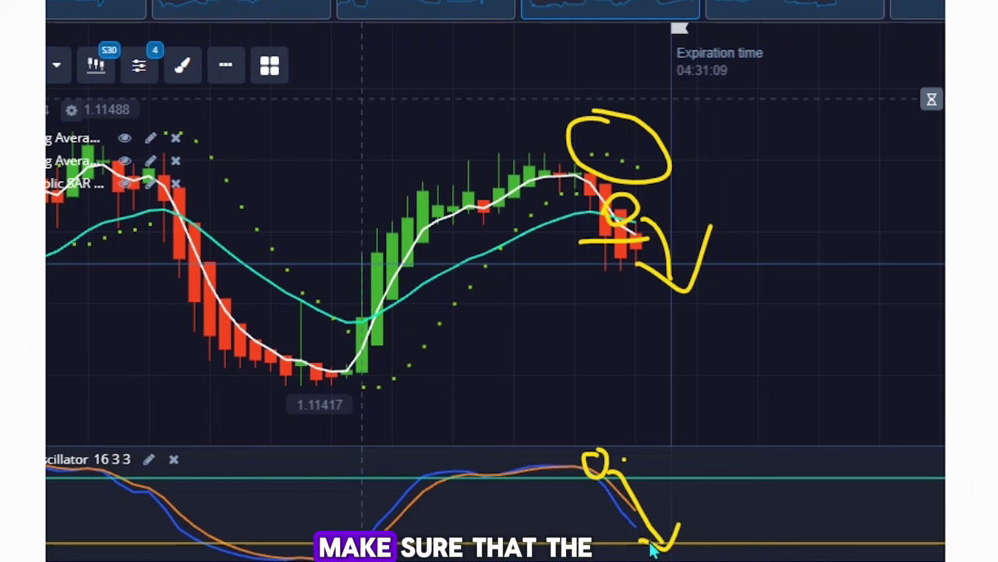
{"action": "left_click_drag", "start_coordinate": [638, 522], "coordinate": [663, 545]}
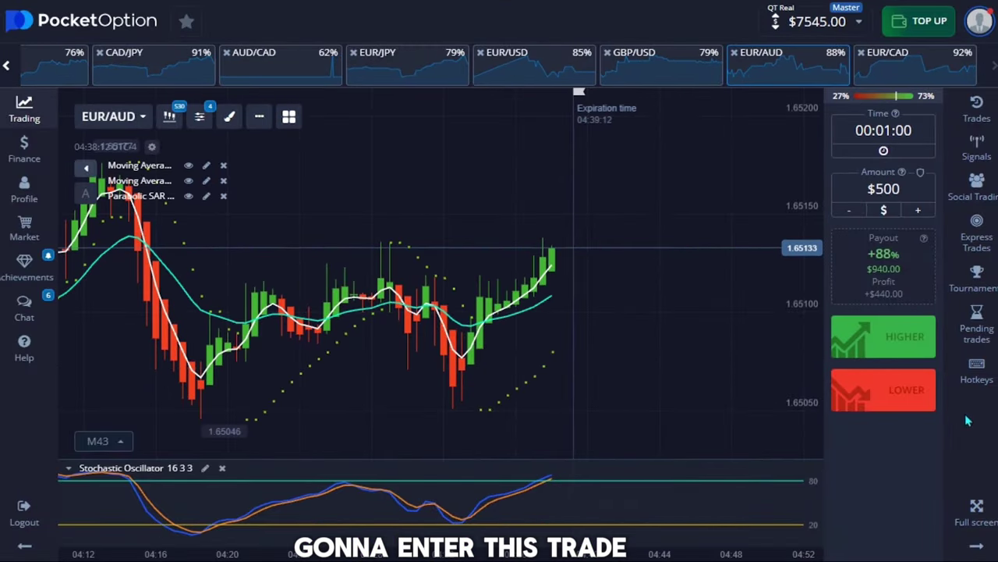
Step: Place two $500 Higher trades on EUR/AUD, then switch the chart to CAD/JPY after payout
{"action": "left_click", "coordinate": [883, 337]}
{"action": "key", "text": "shift+w"}
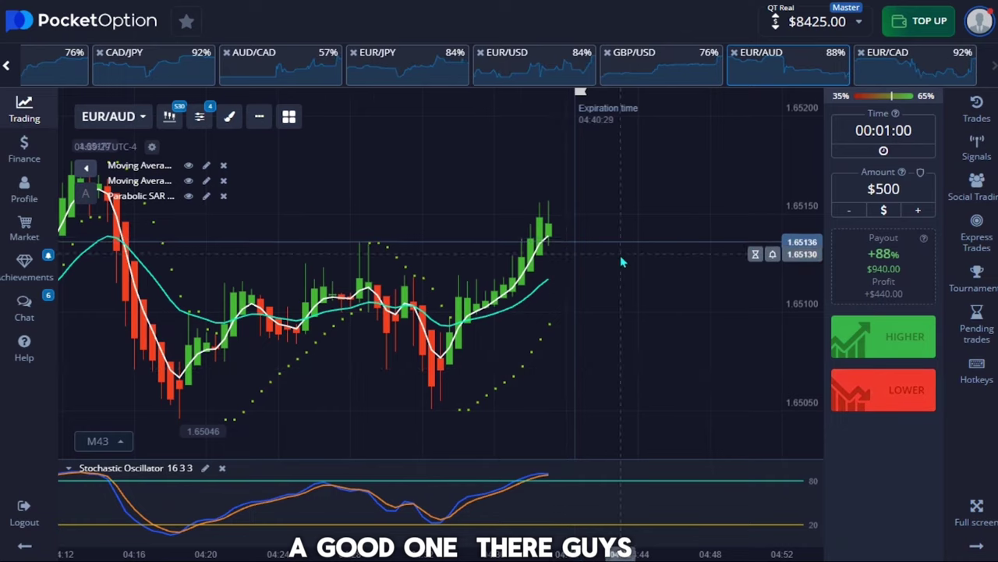
{"action": "left_click", "coordinate": [918, 70]}
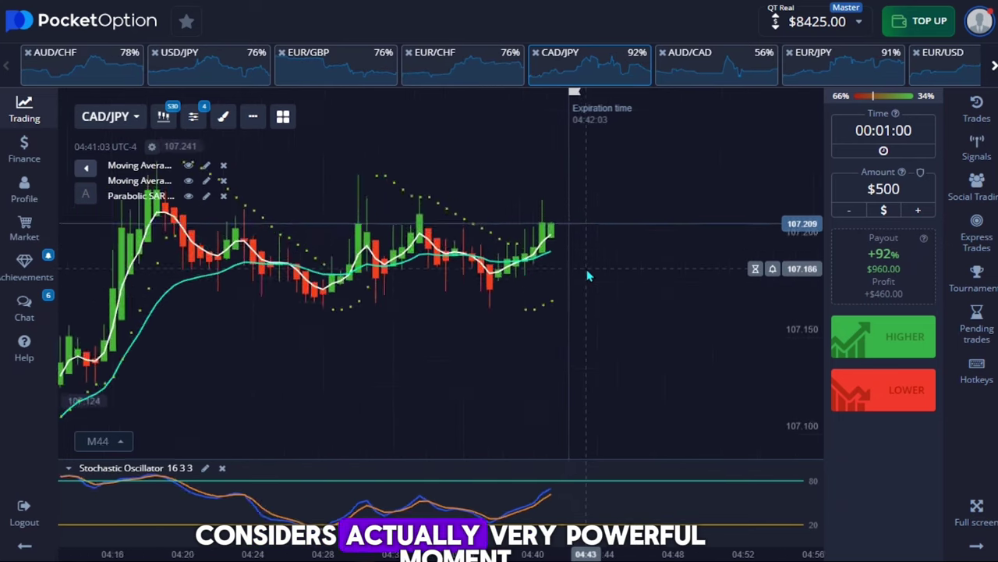
Step: Zoom the CAD/JPY chart, place two $500 Higher trades, and show the open-trades list
{"action": "scroll", "coordinate": [589, 275], "scroll_direction": "up", "scroll_amount": 3}
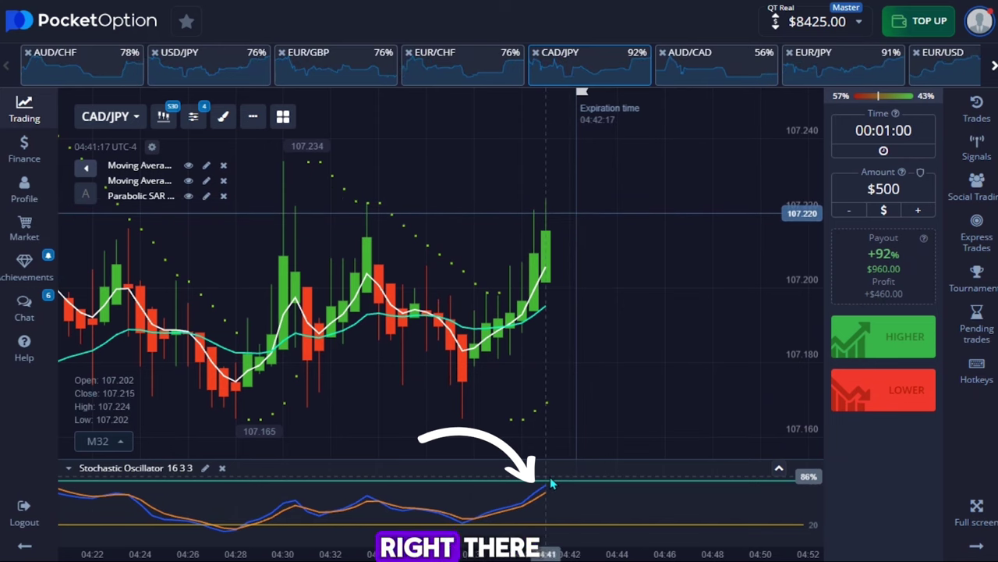
{"action": "left_click", "coordinate": [881, 333]}
{"action": "left_click", "coordinate": [881, 333]}
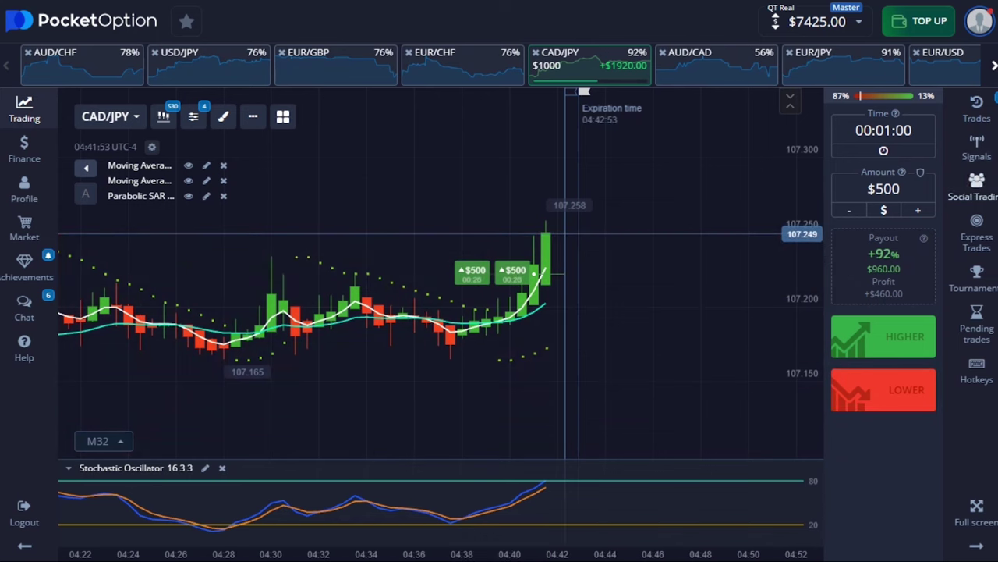
{"action": "left_click", "coordinate": [977, 109]}
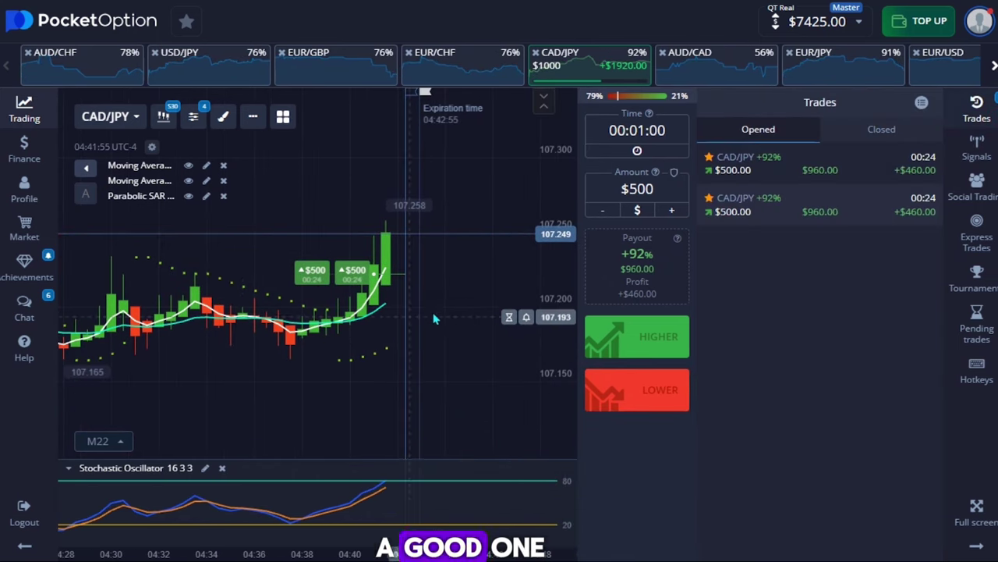